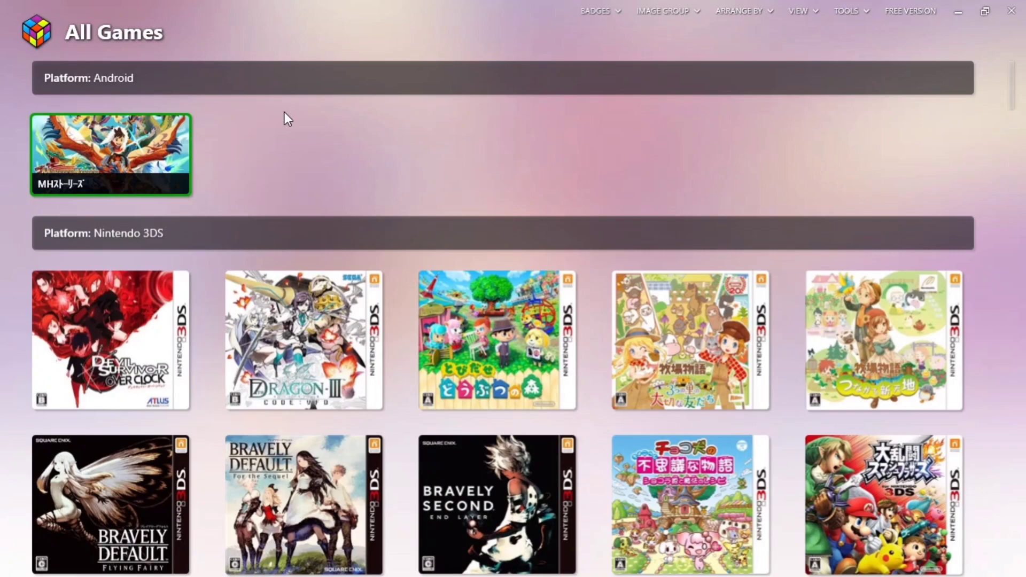
- Look through the game library's Android, Nintendo 3DS and Nintendo DS platform groups and return to its beginning
scroll(366, 214, down, 1)
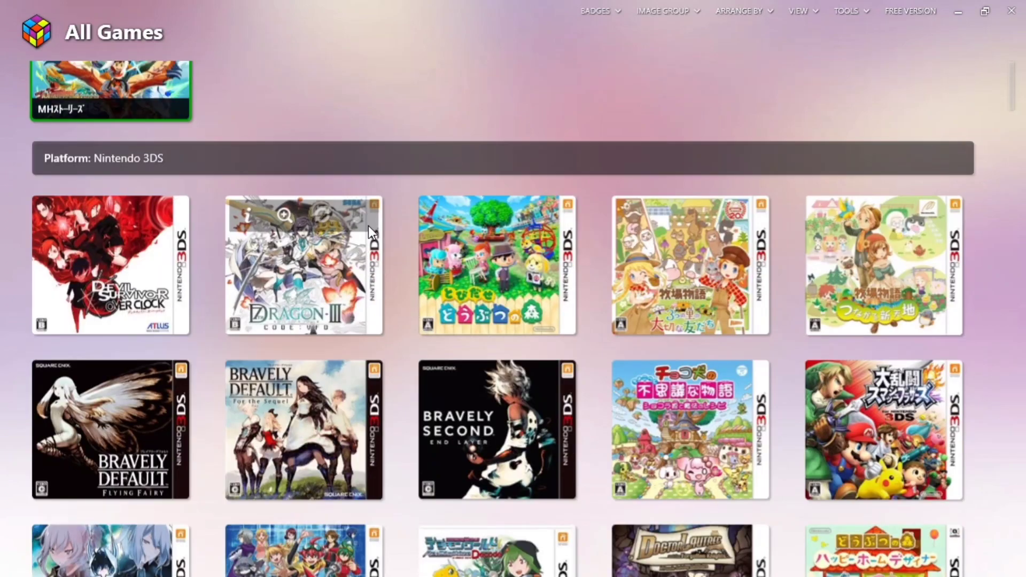
scroll(368, 240, down, 3)
scroll(347, 422, down, 10)
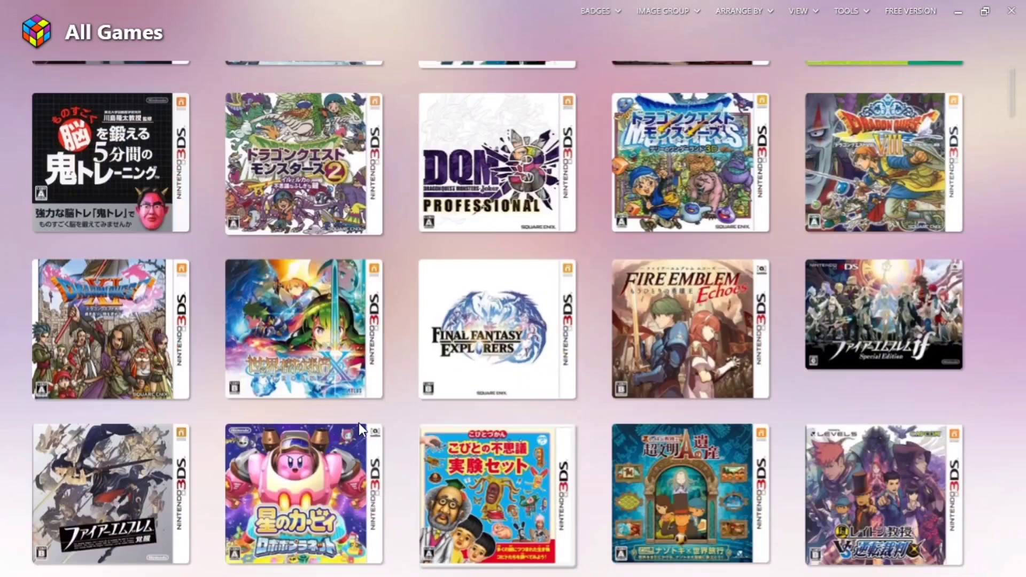
scroll(393, 451, down, 10)
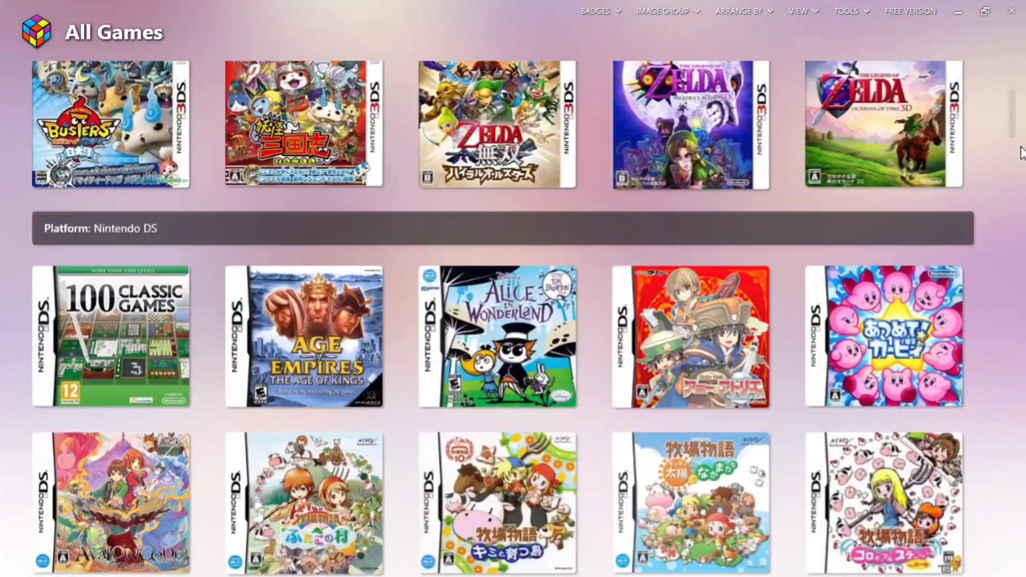
scroll(966, 255, down, 12)
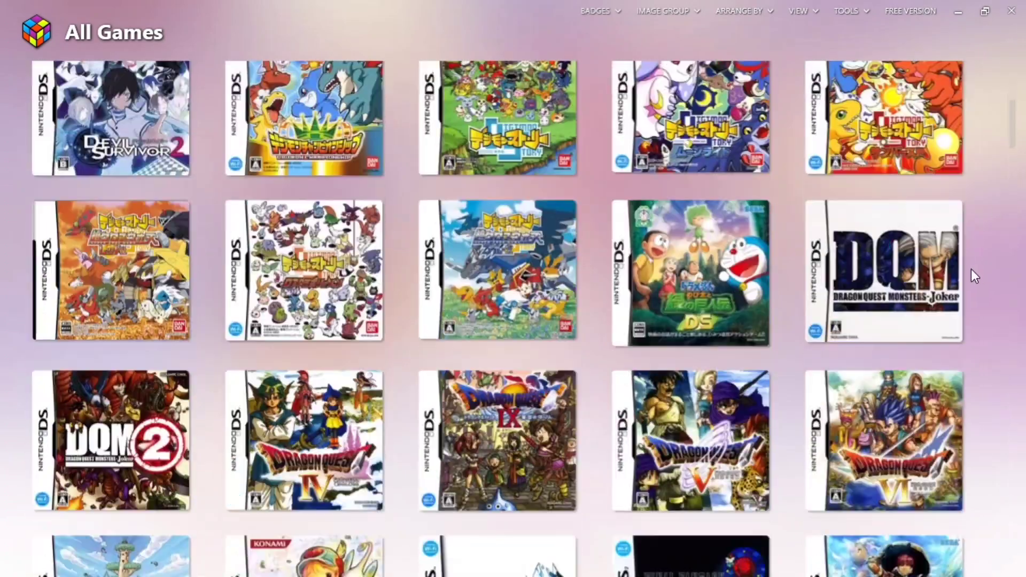
scroll(1002, 113, up, 3)
drag(1013, 130, 1014, 63)
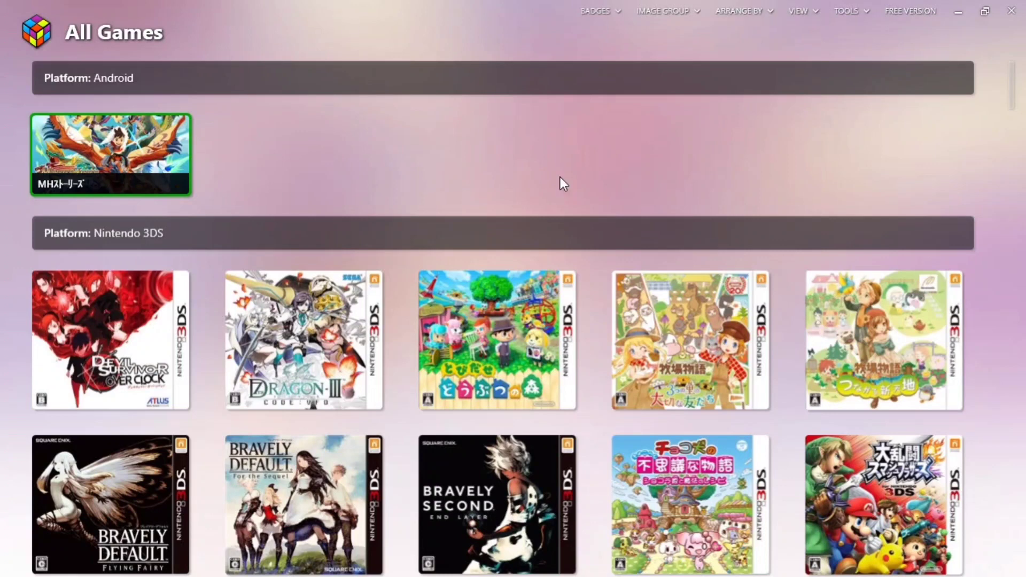
- Launch MHストーリーズ from the Android platform group to test it, and exit BlueStacks
mouse_move(157, 158)
mouse_move(72, 183)
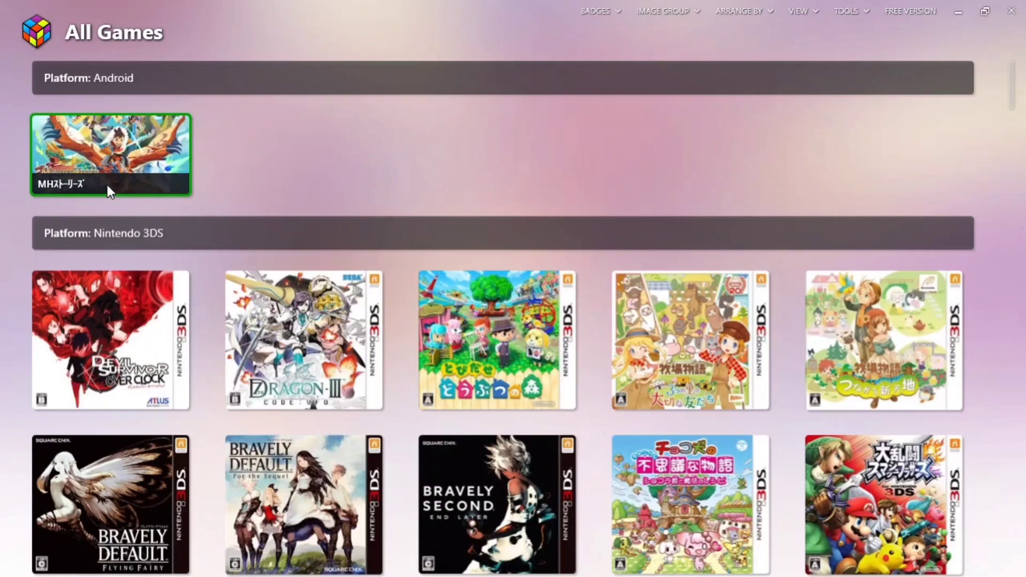
mouse_move(108, 180)
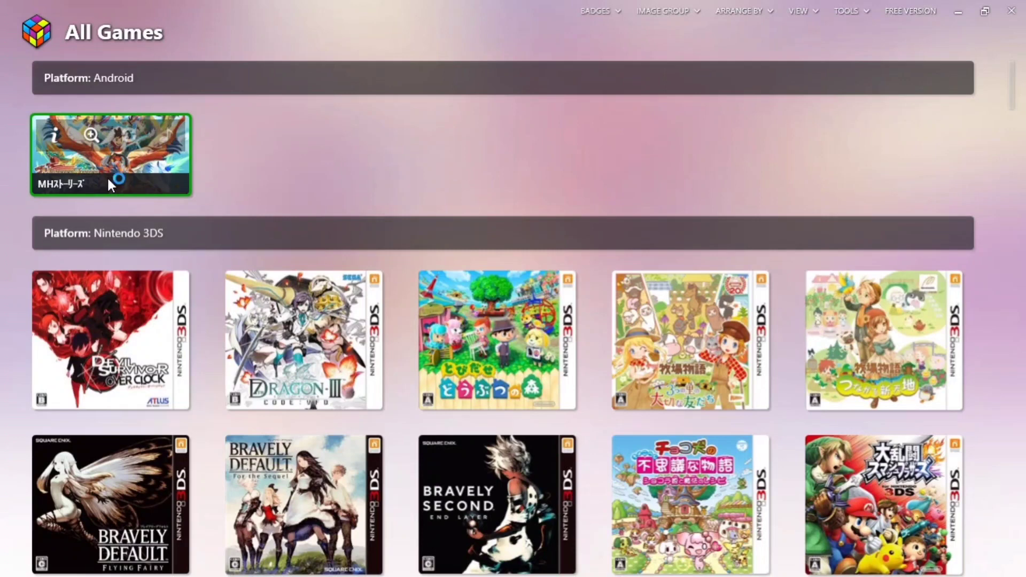
double_click(109, 181)
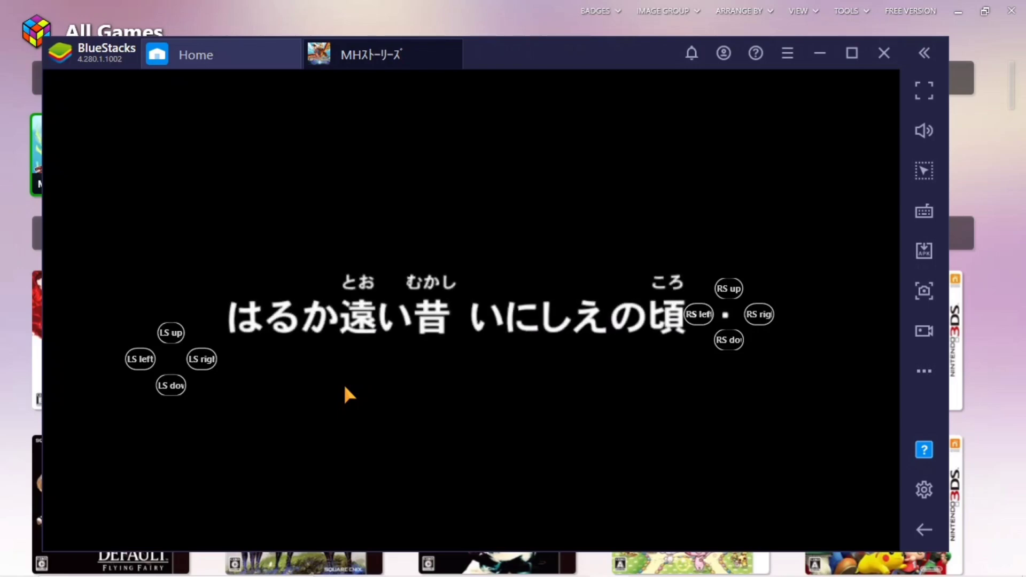
click(883, 53)
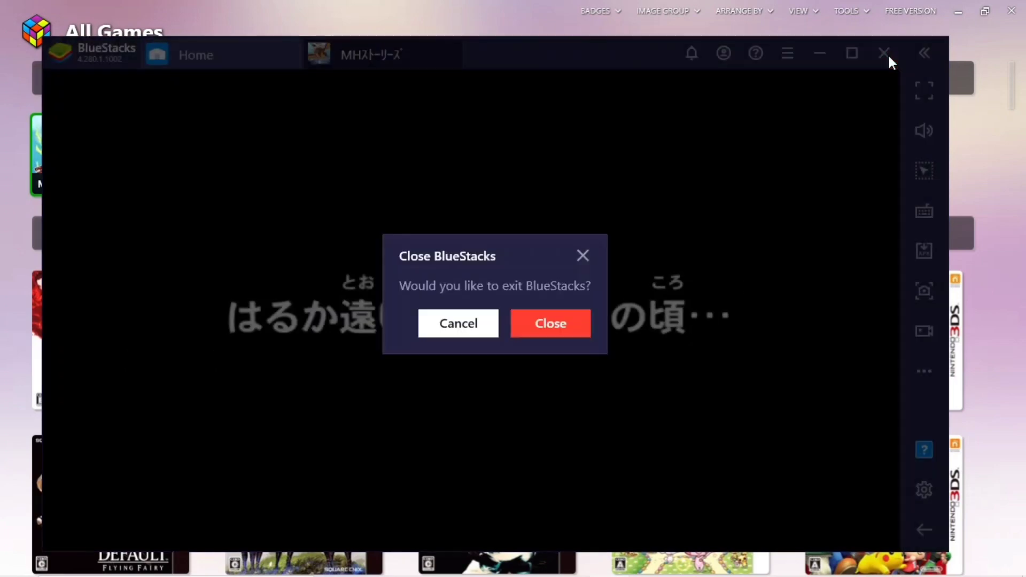
click(562, 320)
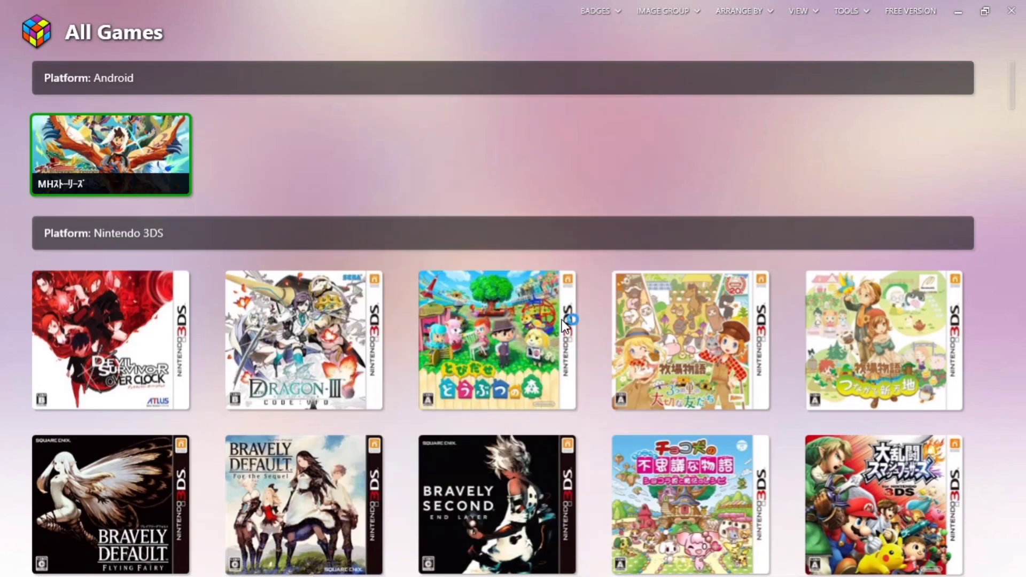
- Minimize LaunchBox and move the OBS Studio shortcut away from the game shortcuts, above Witch spring4 on the desktop
click(961, 7)
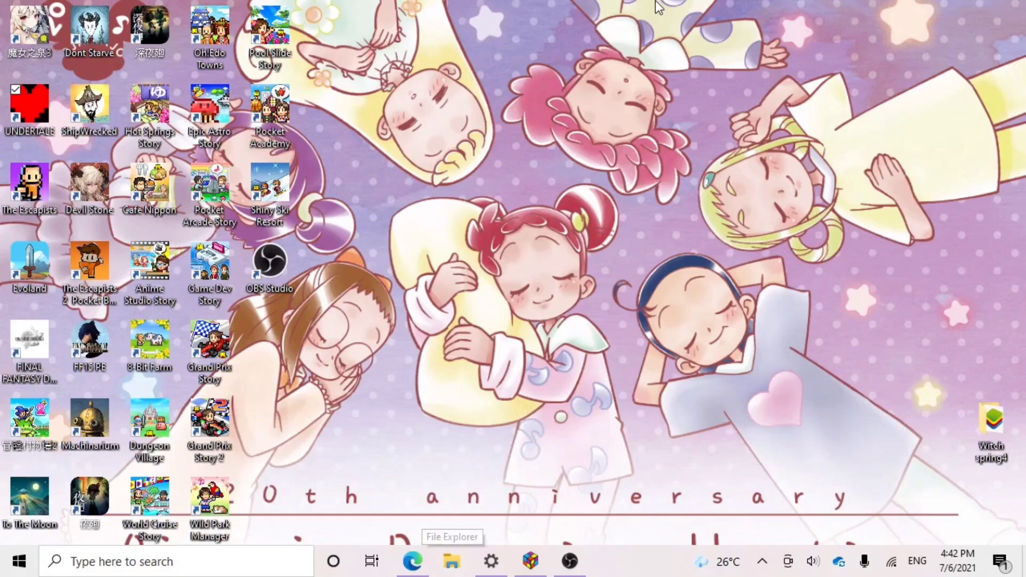
drag(252, 291, 992, 339)
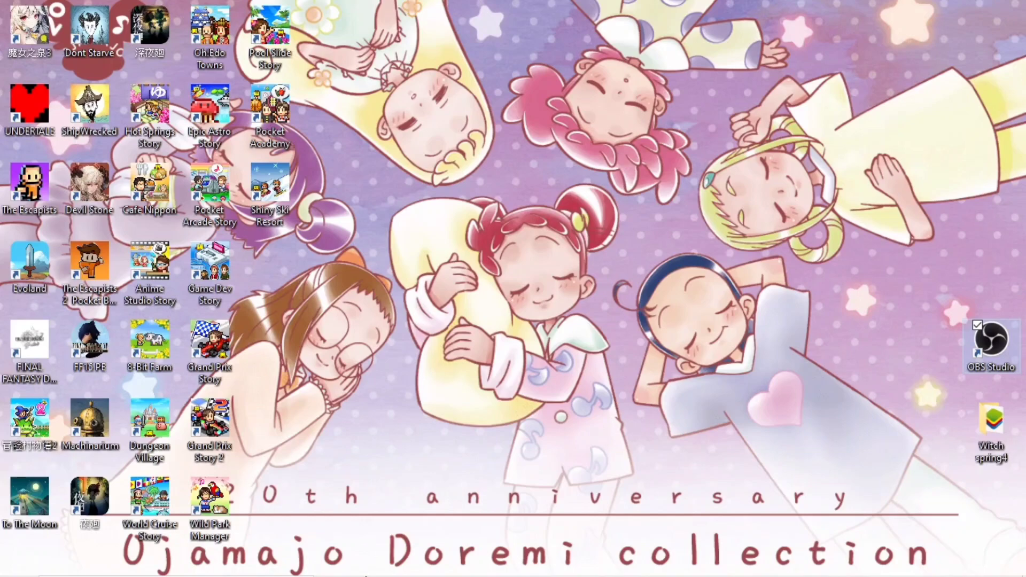
mouse_move(405, 545)
click(376, 333)
drag(328, 28, 540, 207)
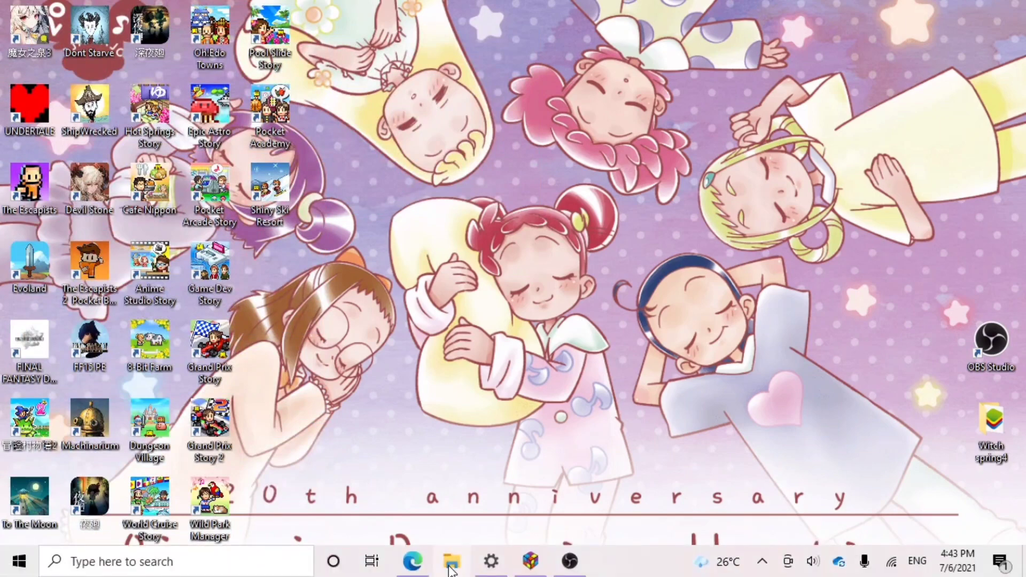
- Open Local Disk (D:) in File Explorer and copy all the game shortcuts from the desktop into it
click(451, 561)
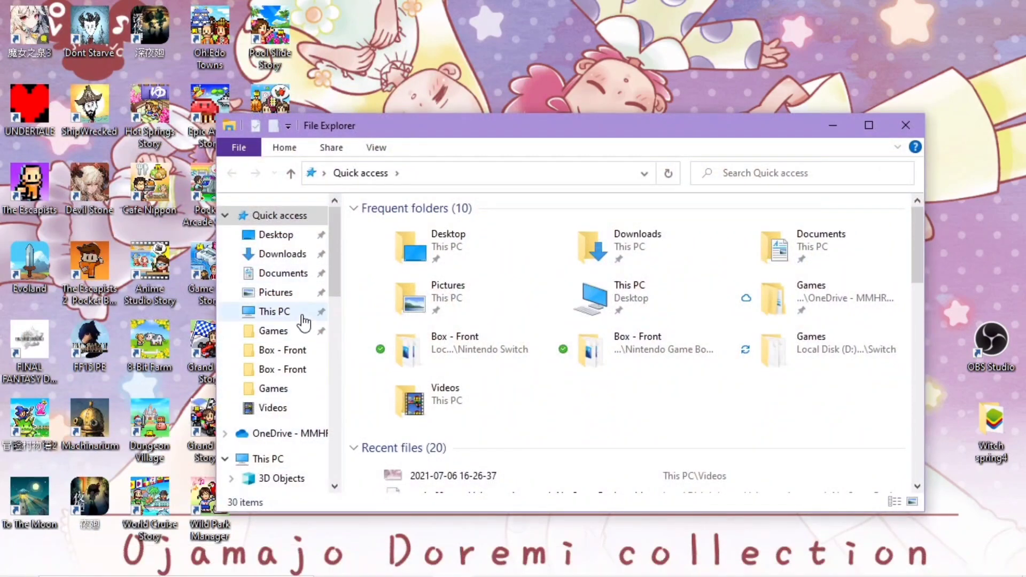
click(268, 313)
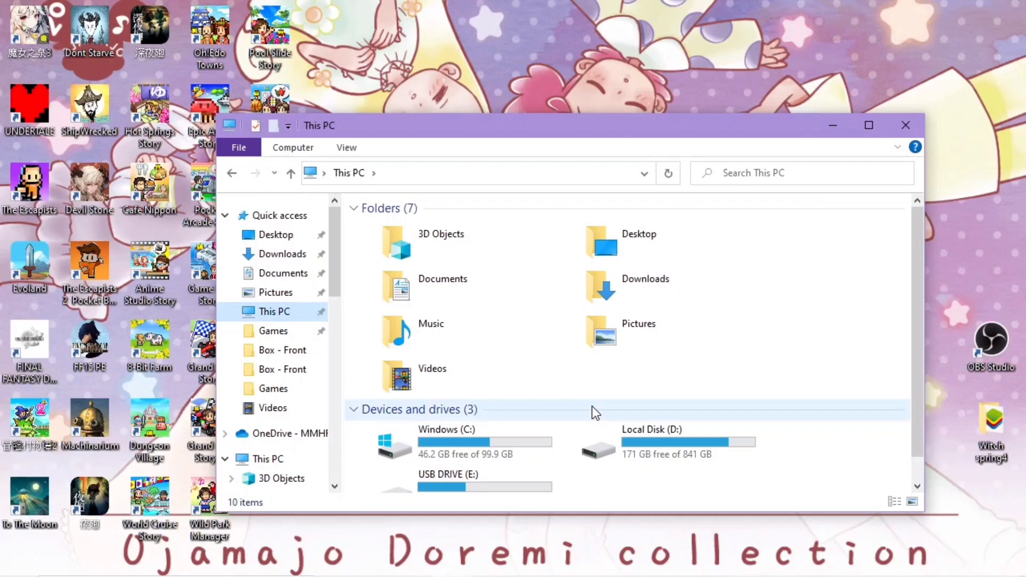
double_click(631, 443)
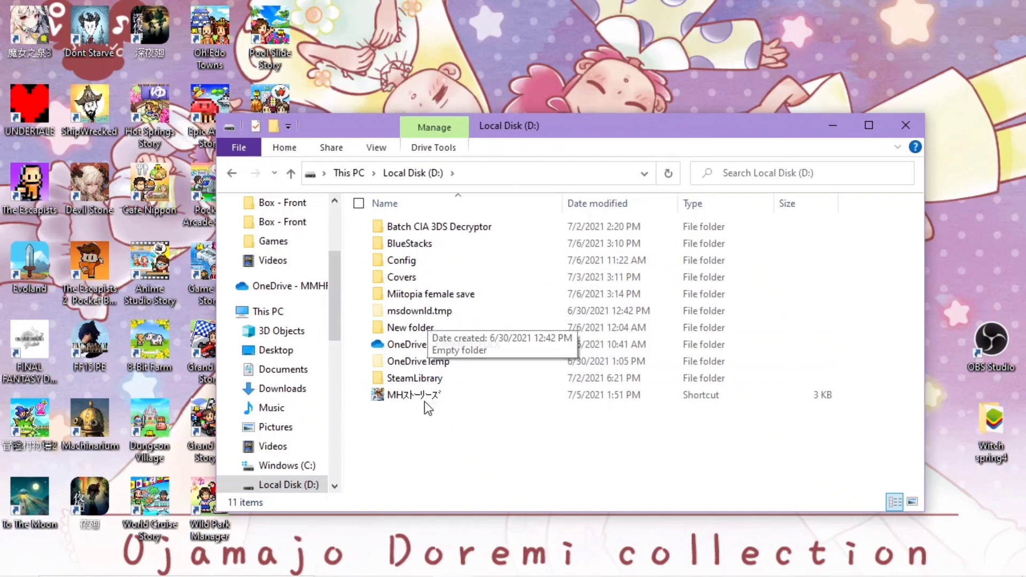
drag(549, 124, 650, 66)
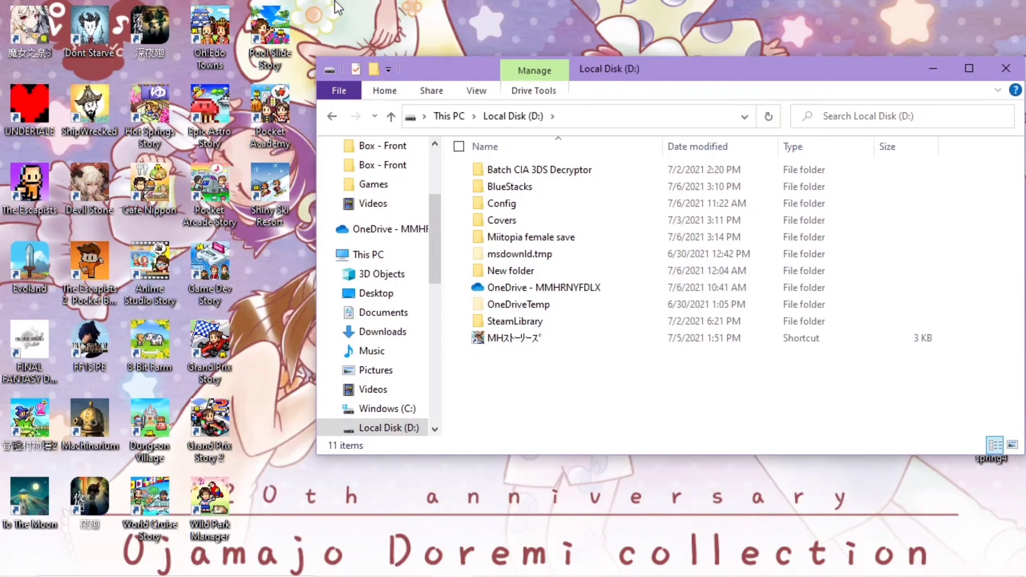
drag(337, 6, 5, 540)
drag(27, 499, 591, 403)
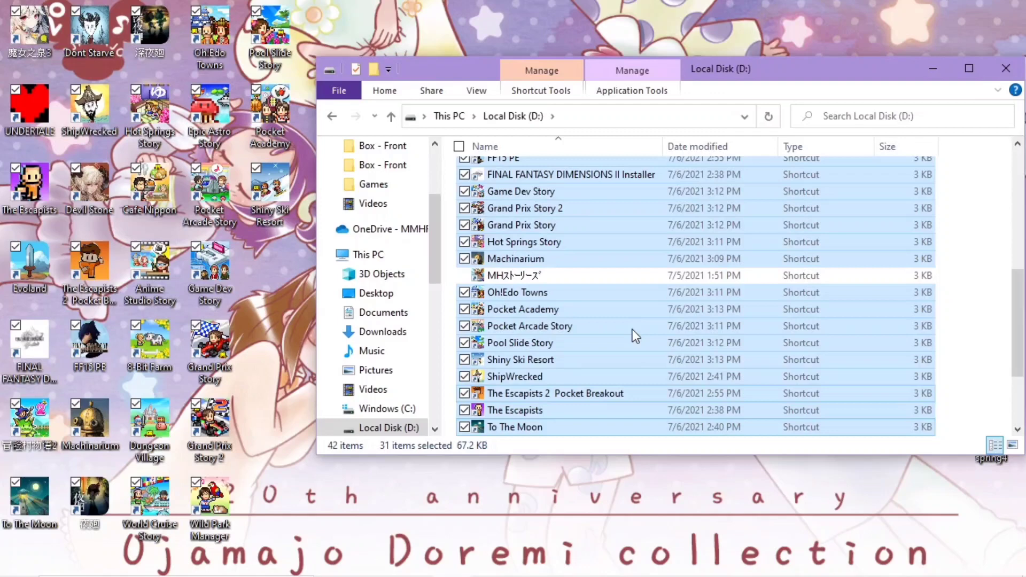
- Delete the original game shortcuts from the desktop, keeping OBS Studio and Witch spring4
click(353, 2)
drag(335, 5, 5, 540)
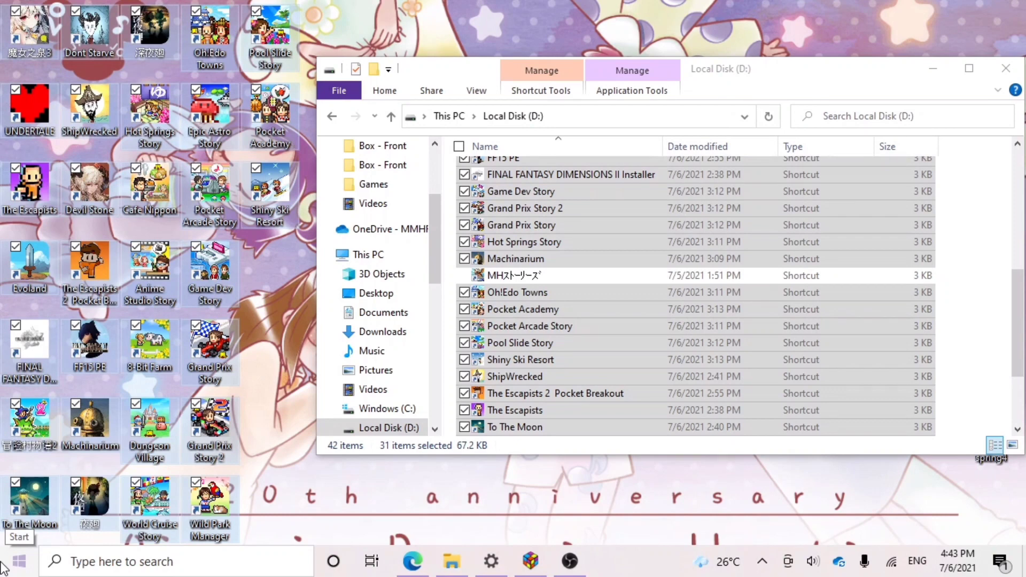
key(Delete)
- Switch to LaunchBox, narrow its window beside File Explorer and drop the selected D: drive shortcuts into it for import
scroll(762, 299, up, 3)
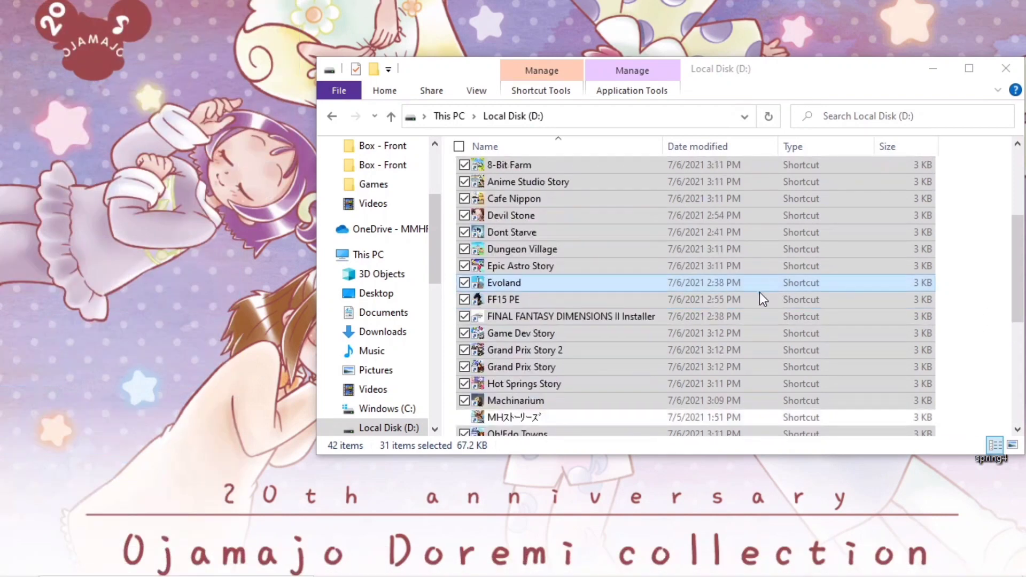
click(531, 560)
click(985, 11)
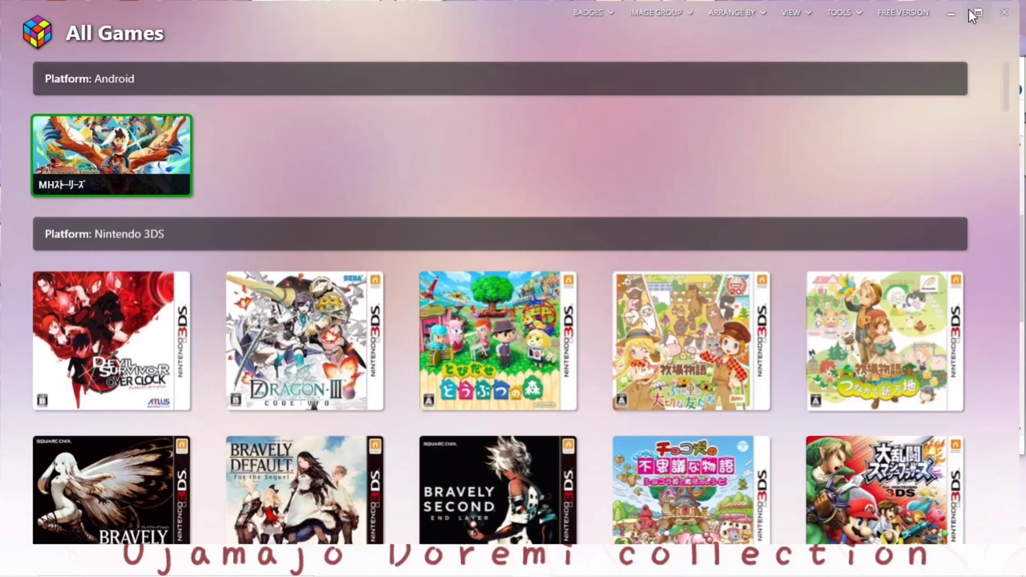
drag(1016, 68, 443, 68)
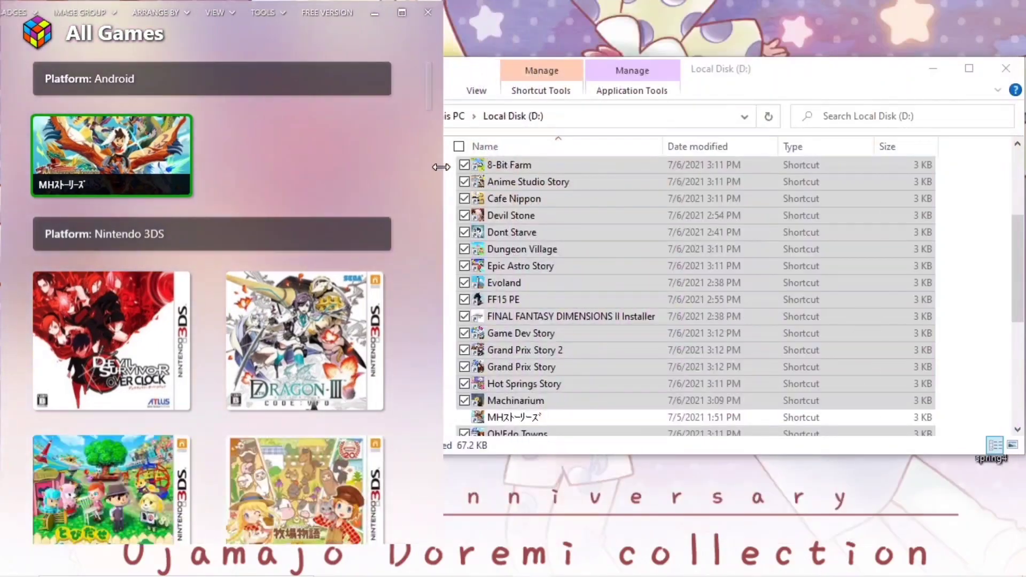
drag(547, 217, 292, 162)
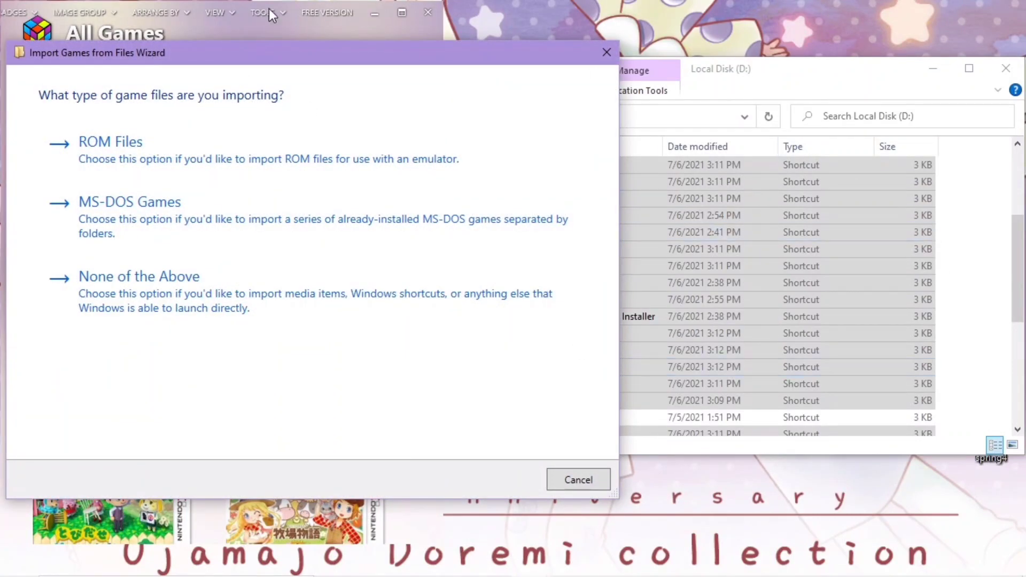
- Set the import type to None of the Above with platform All, using the files in their current location
click(178, 312)
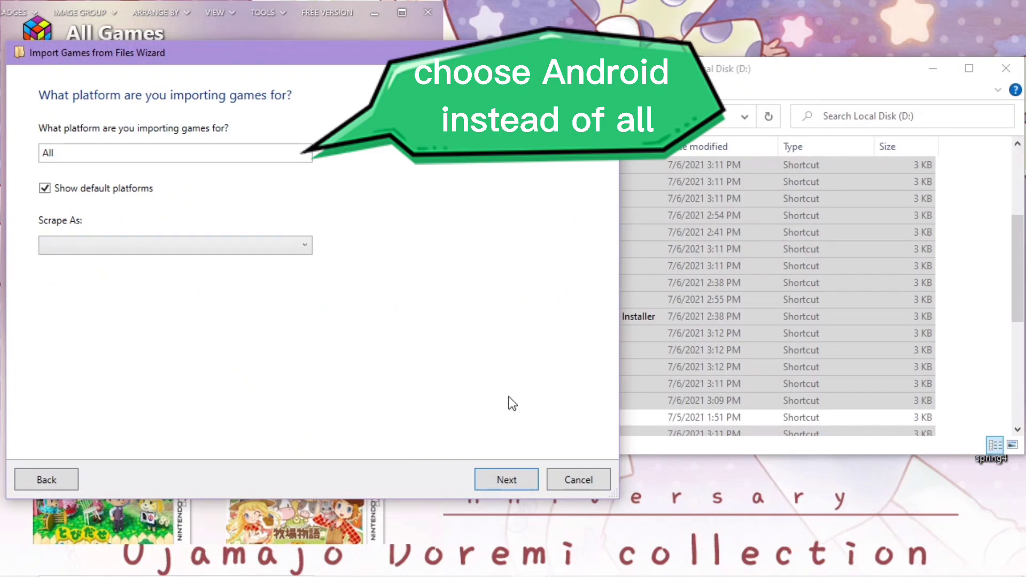
click(500, 482)
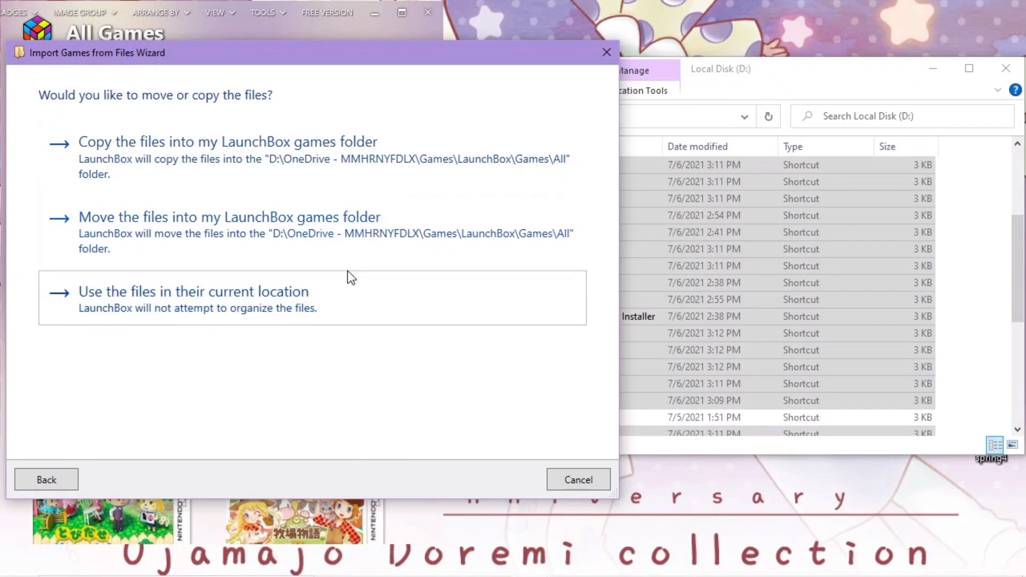
click(359, 321)
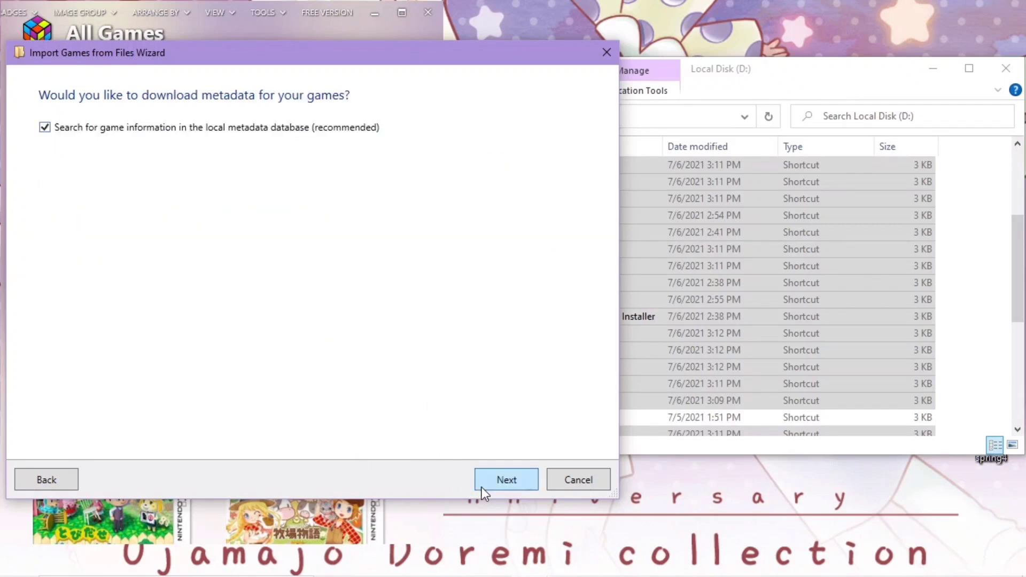
- Complete the import with metadata search on and no custom options, maximize LaunchBox and dismiss the import summary
click(478, 484)
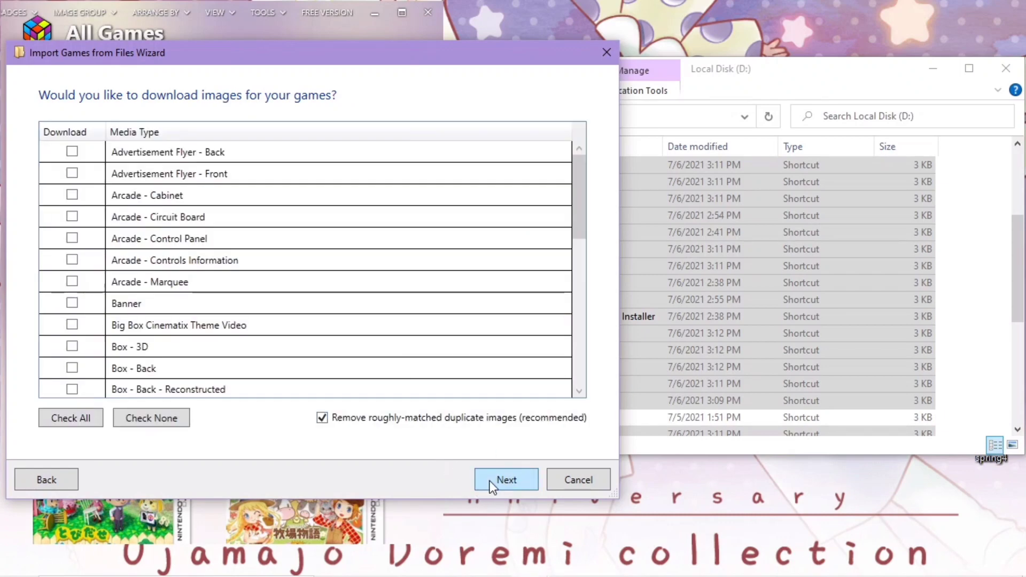
click(490, 483)
click(490, 480)
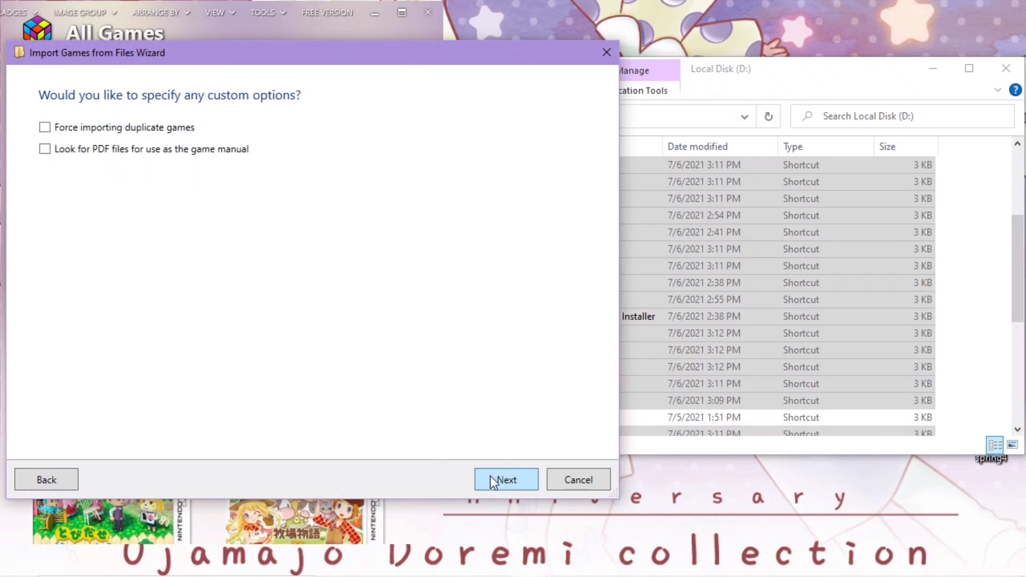
click(499, 480)
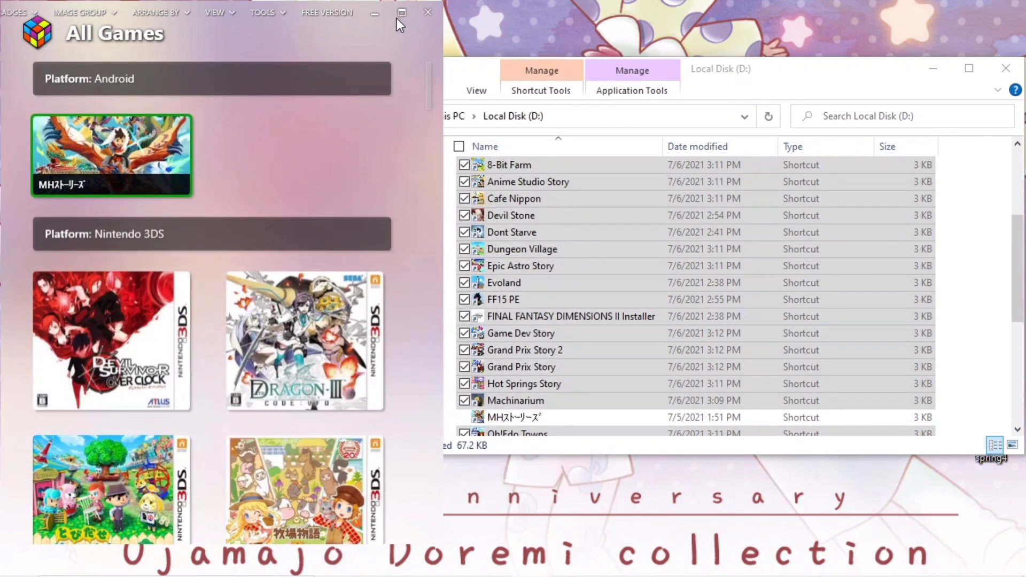
click(397, 17)
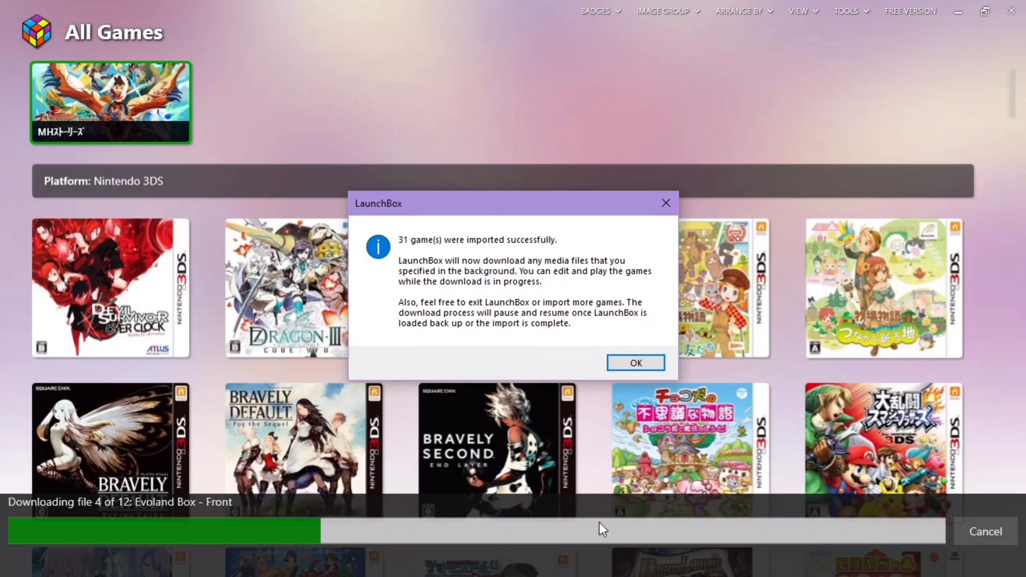
click(635, 363)
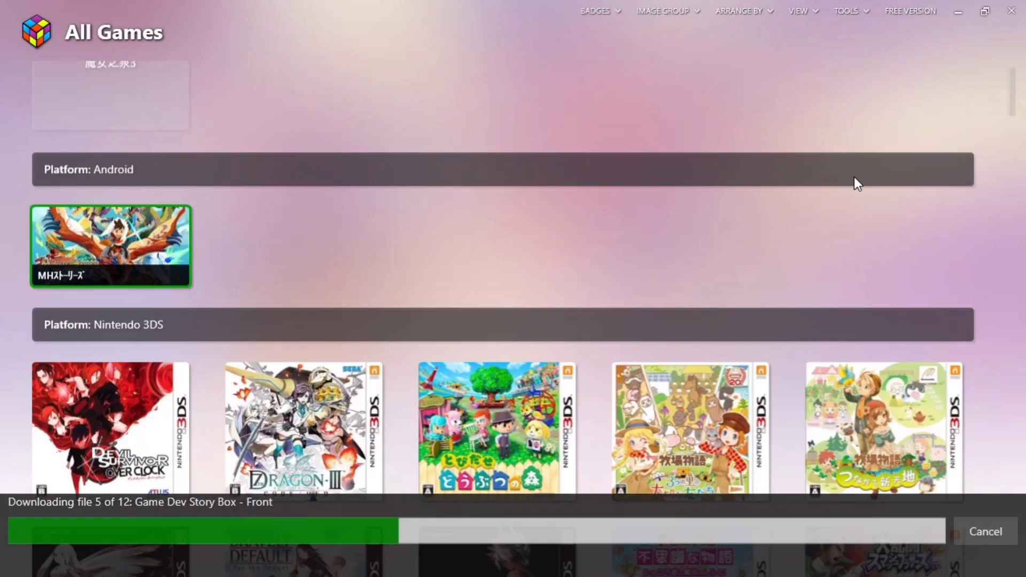
- Examine the imported games and their downloaded cover art in the All platform group
scroll(853, 190, up, 10)
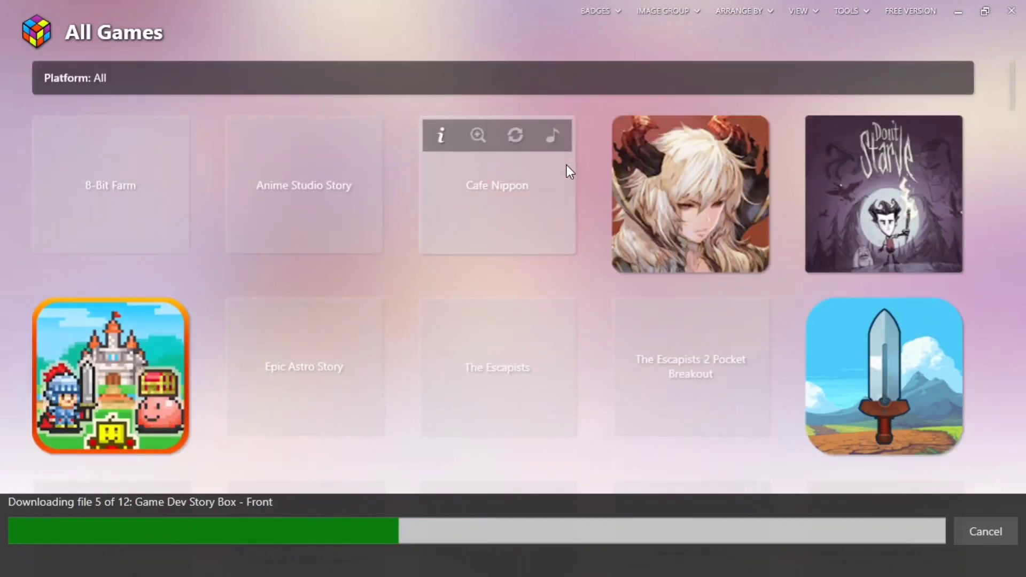
scroll(292, 270, down, 3)
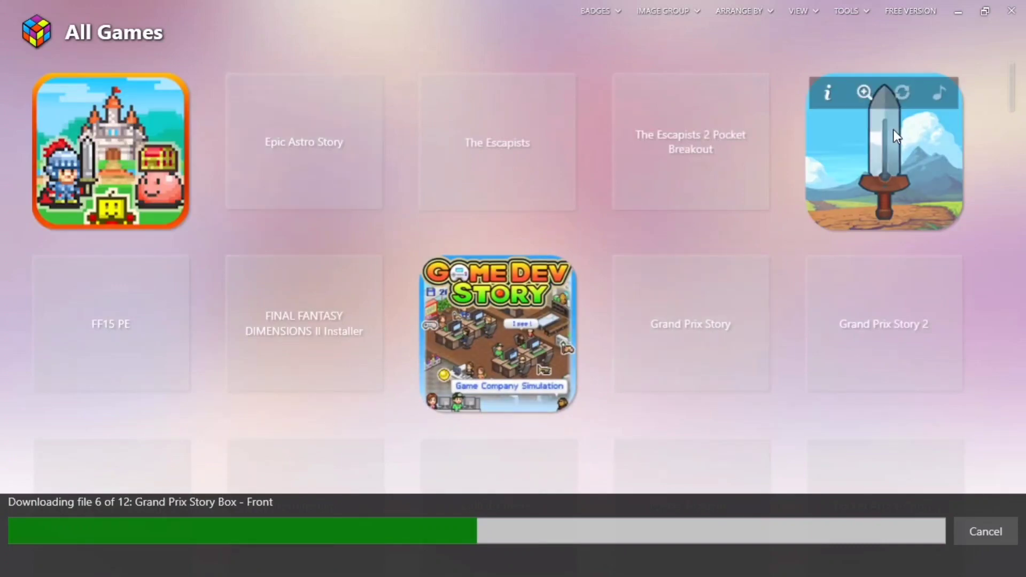
mouse_move(858, 296)
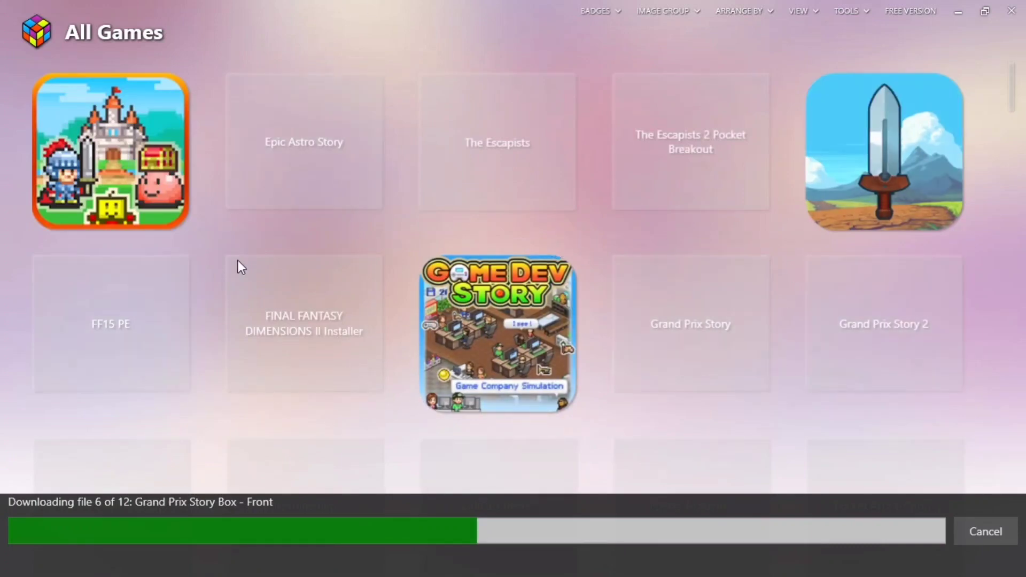
mouse_move(238, 260)
scroll(533, 237, up, 4)
scroll(543, 251, down, 15)
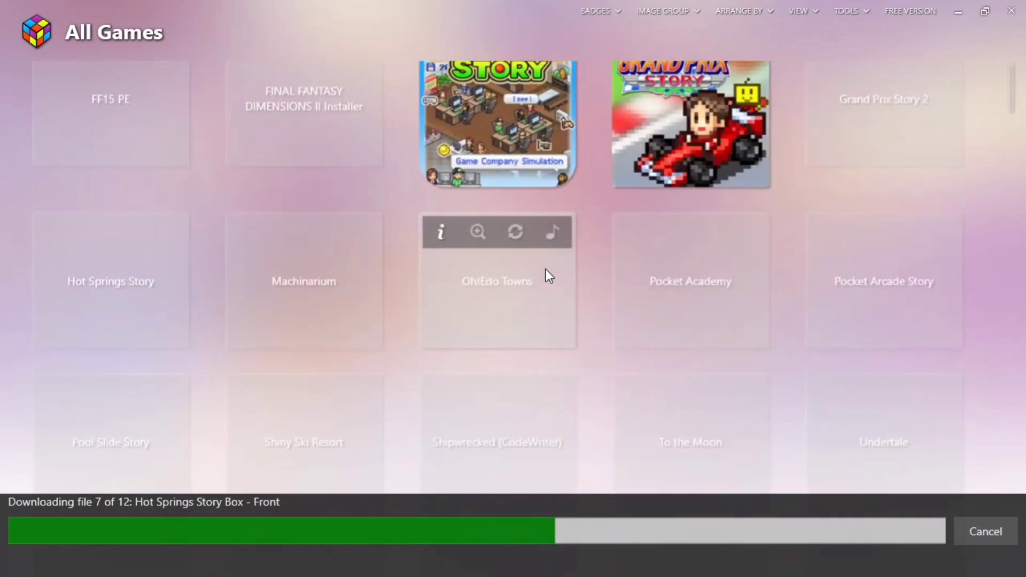
- Look over the imported games in the All platform group while their box art downloads
scroll(550, 272, down, 4)
scroll(556, 277, up, 8)
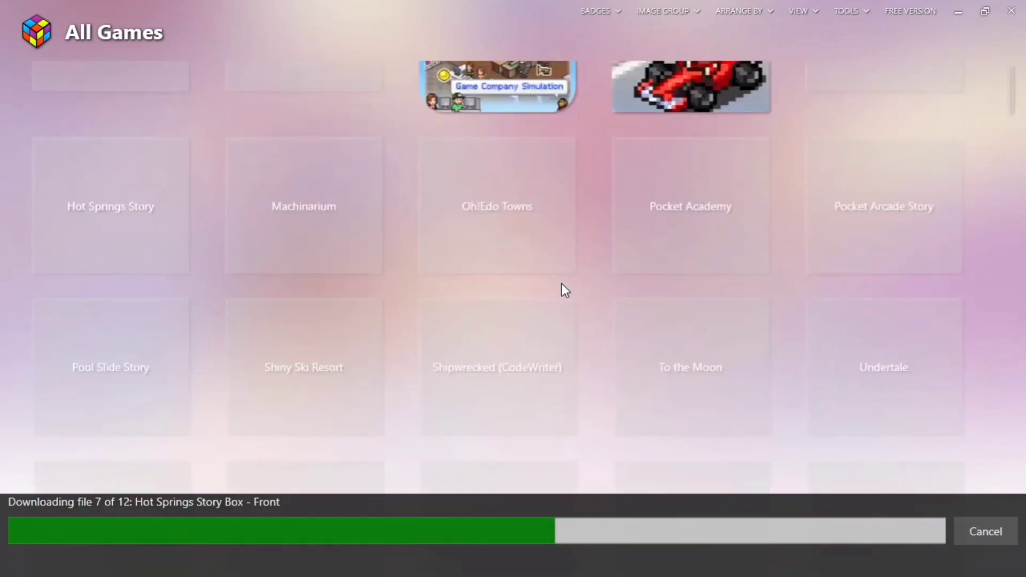
scroll(577, 320, up, 3)
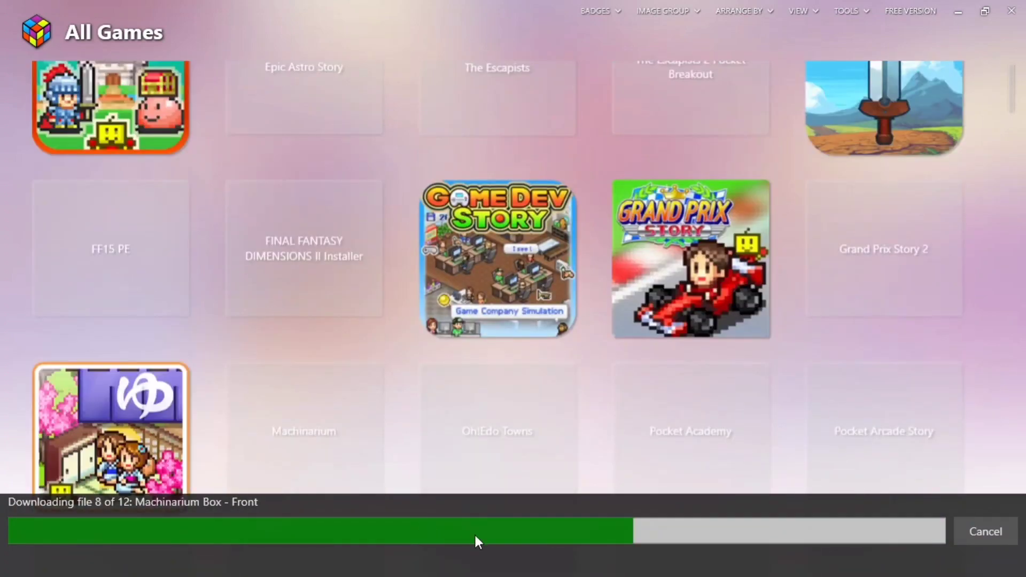
scroll(483, 415, down, 2)
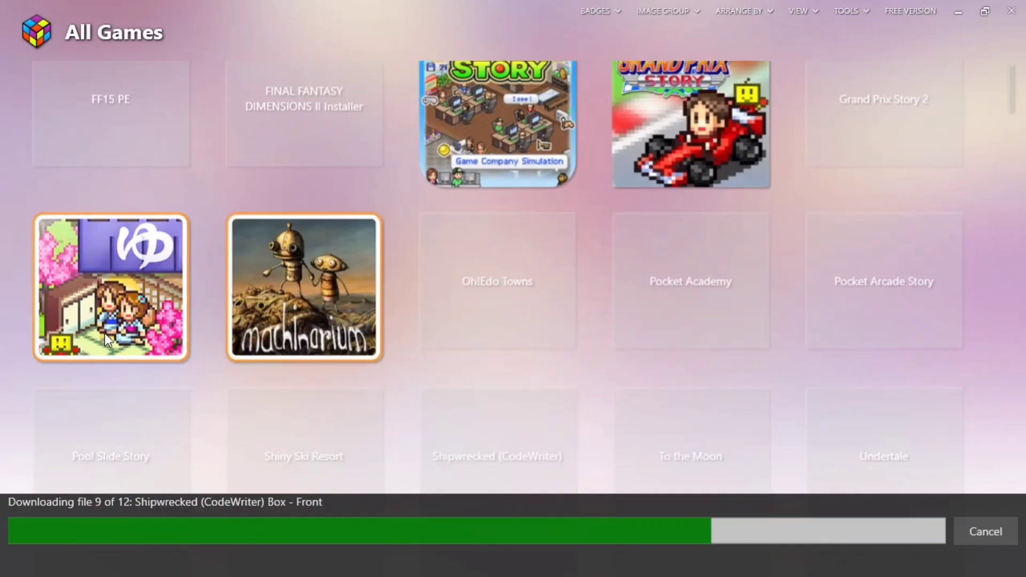
scroll(417, 331, up, 1)
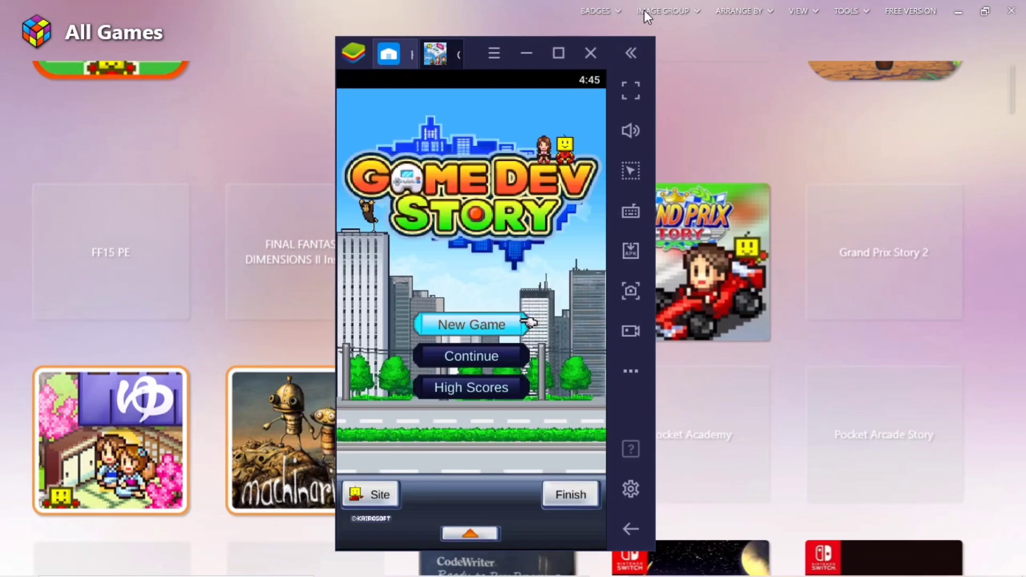
- Exit BlueStacks with its running Game Dev Story game and dismiss LaunchBox's media download notice
click(586, 50)
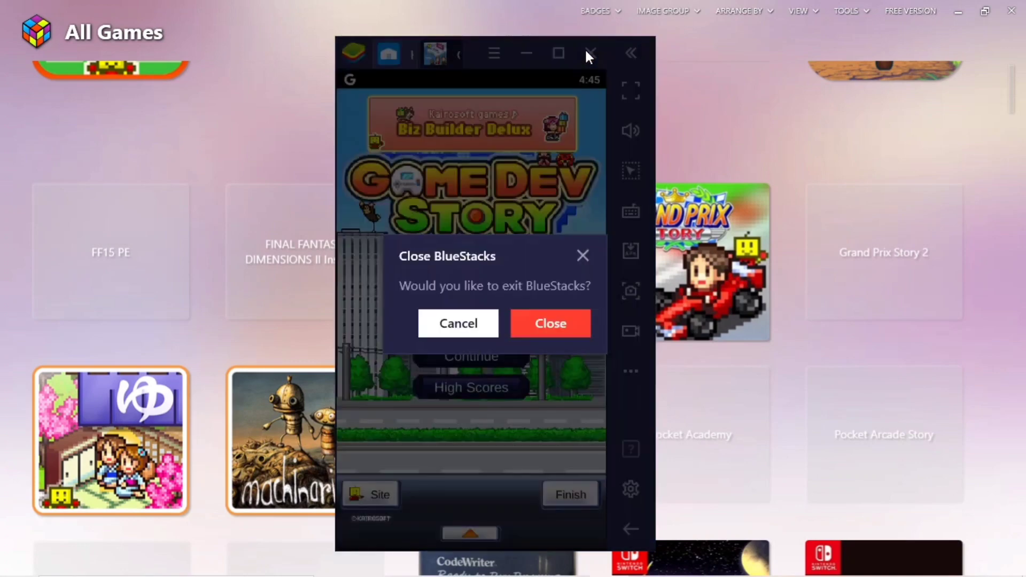
click(540, 328)
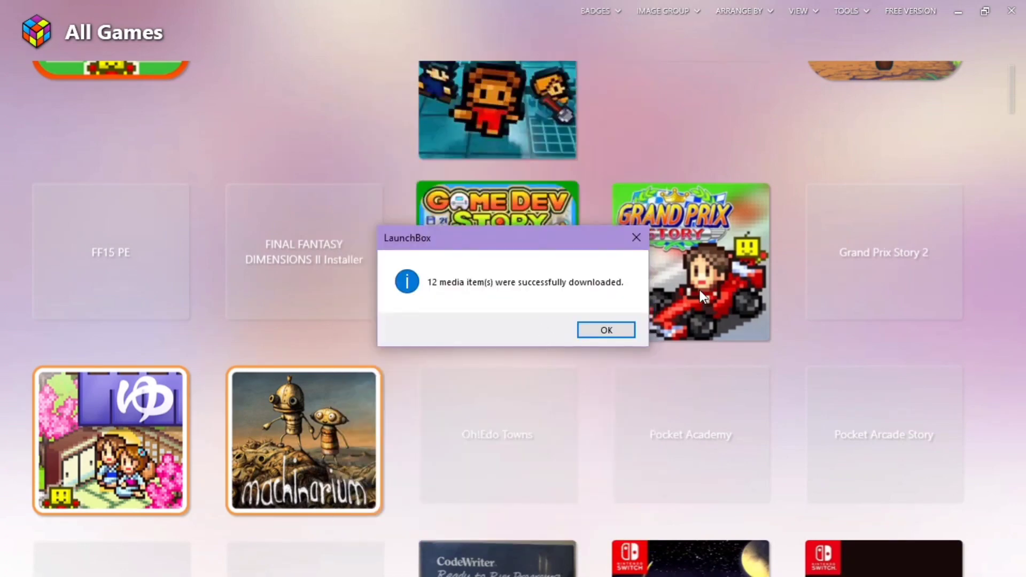
click(636, 244)
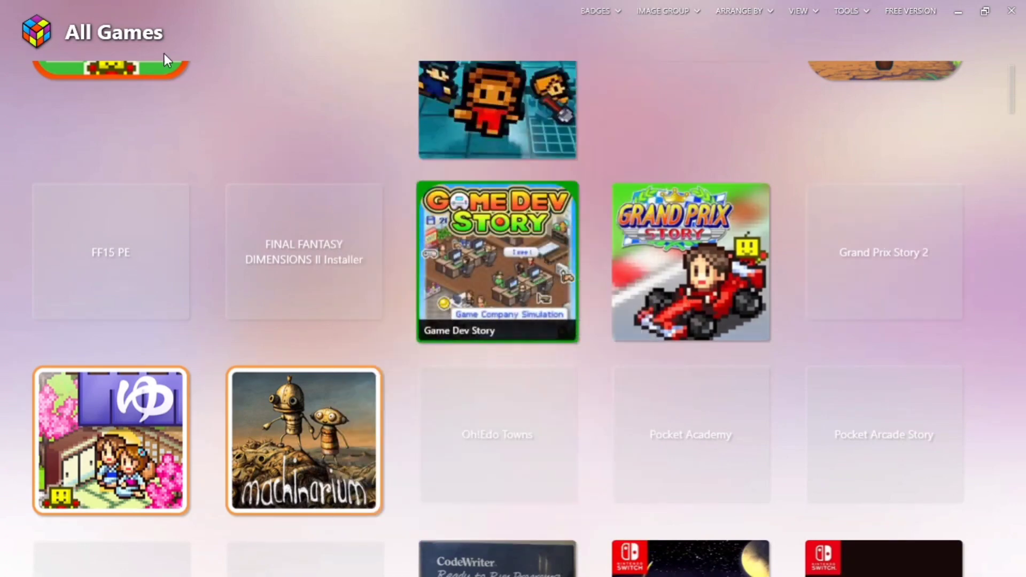
- Open the Cafe Nippon game for editing and show its images
scroll(794, 209, up, 6)
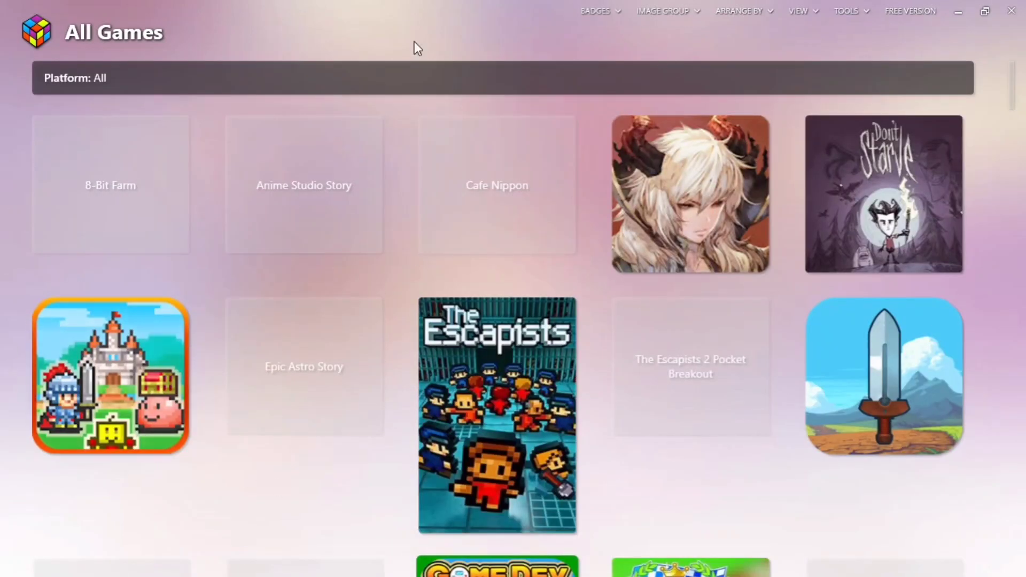
right_click(484, 216)
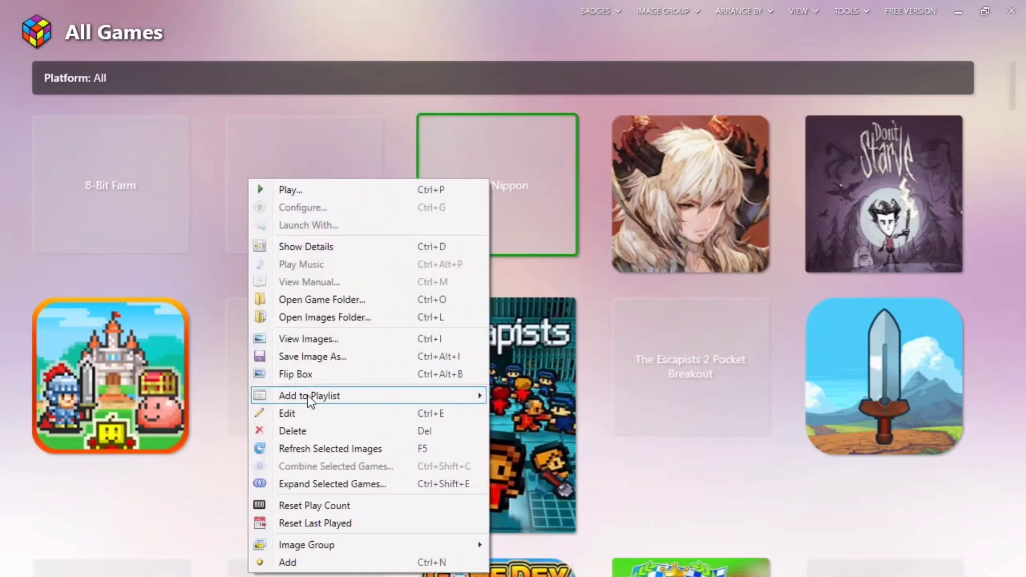
click(290, 417)
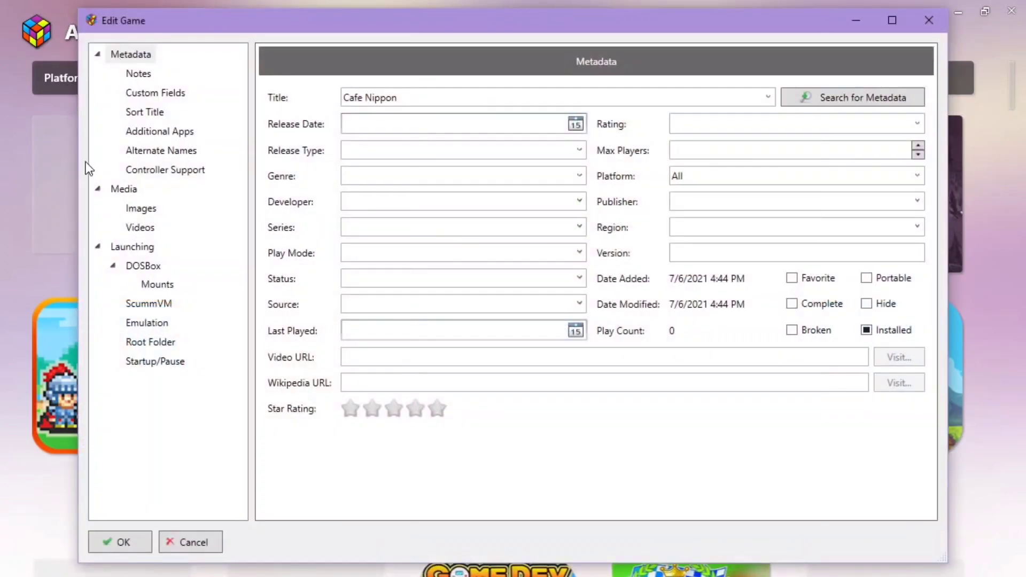
click(151, 208)
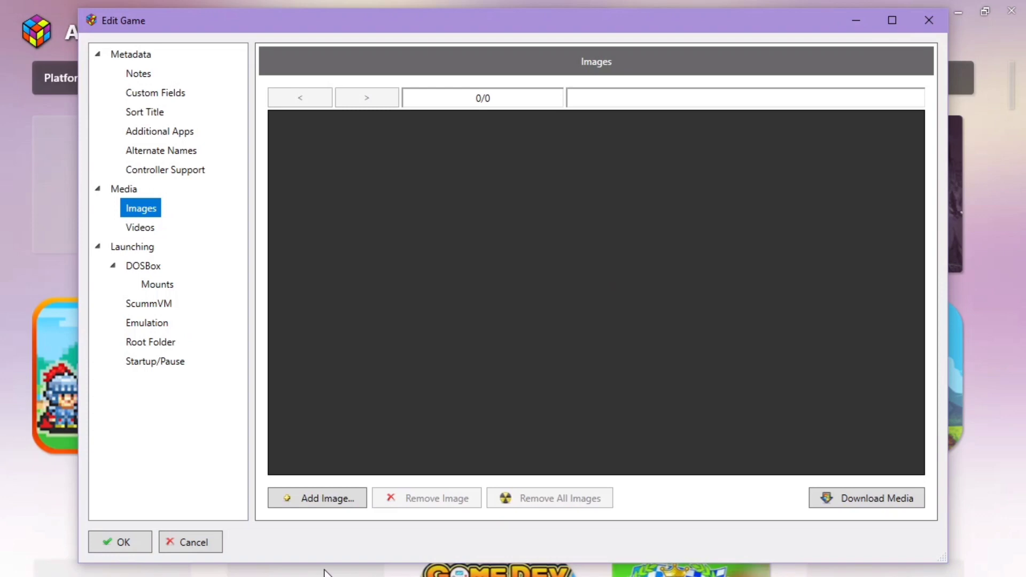
key(super)
click(371, 558)
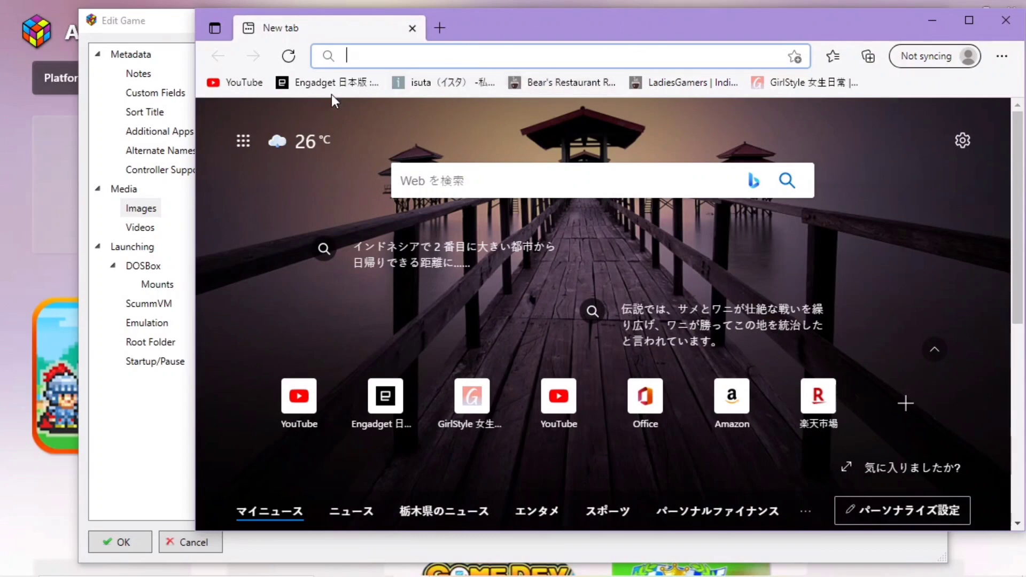
drag(515, 24, 751, 33)
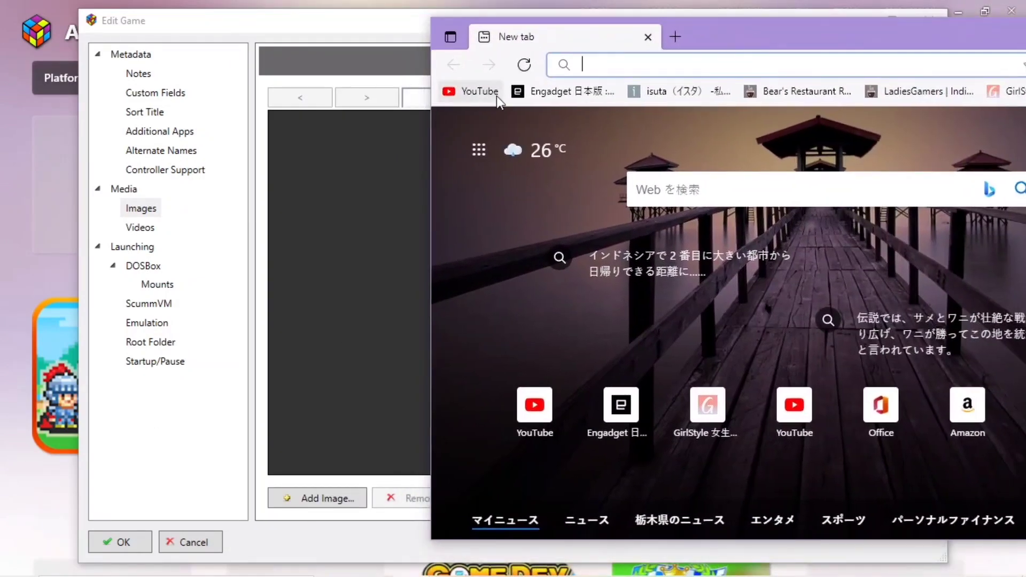
key(ctrl+w)
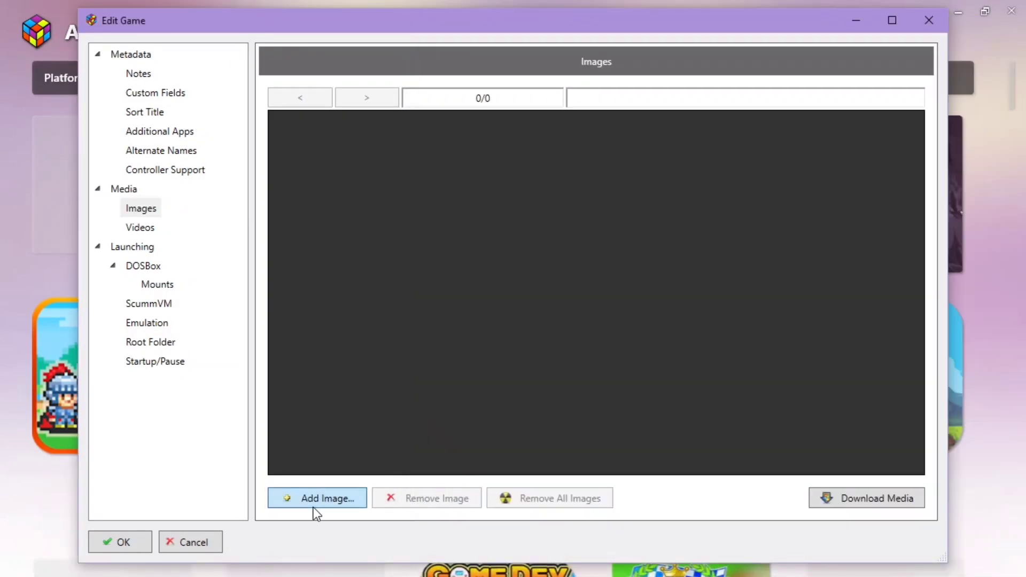
- Add the image 0879_ Fushigi no Kuni no Alice-01 from the Game Boy Advance Box - Front folder to Cafe Nippon
click(315, 503)
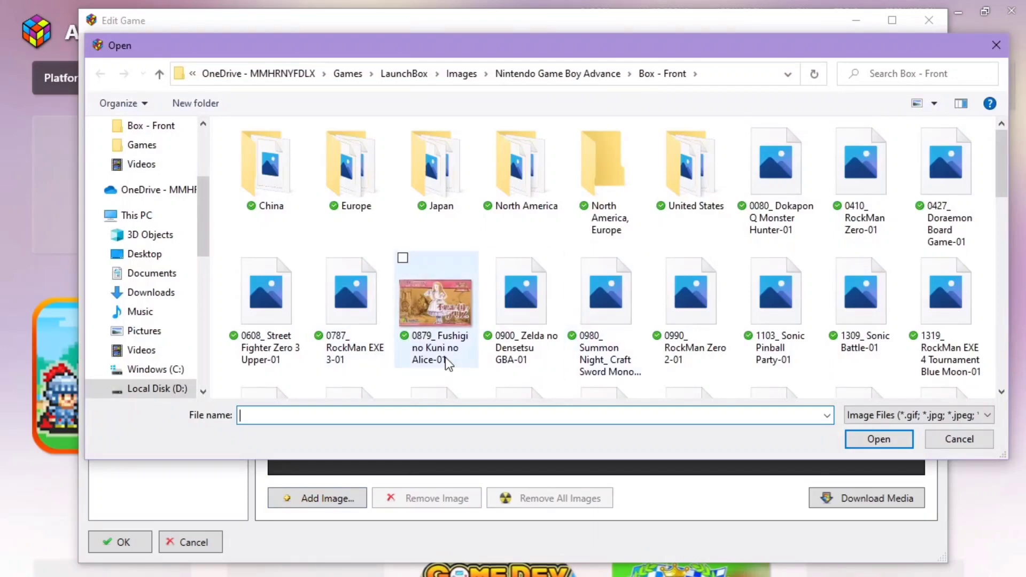
click(435, 289)
double_click(435, 290)
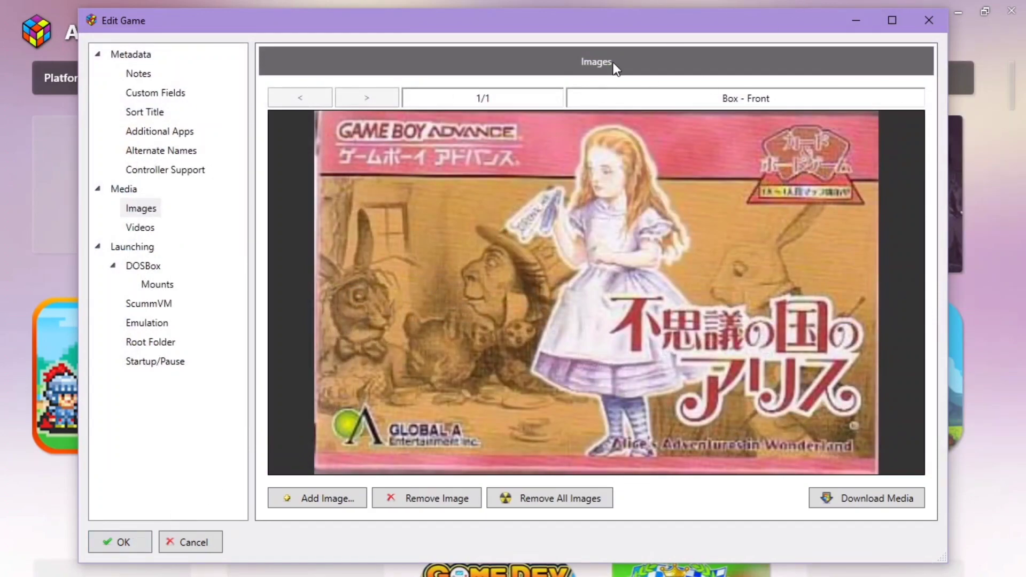
mouse_move(613, 20)
mouse_down()
mouse_move(591, 442)
mouse_move(225, 162)
mouse_move(517, 55)
mouse_move(618, 38)
mouse_up()
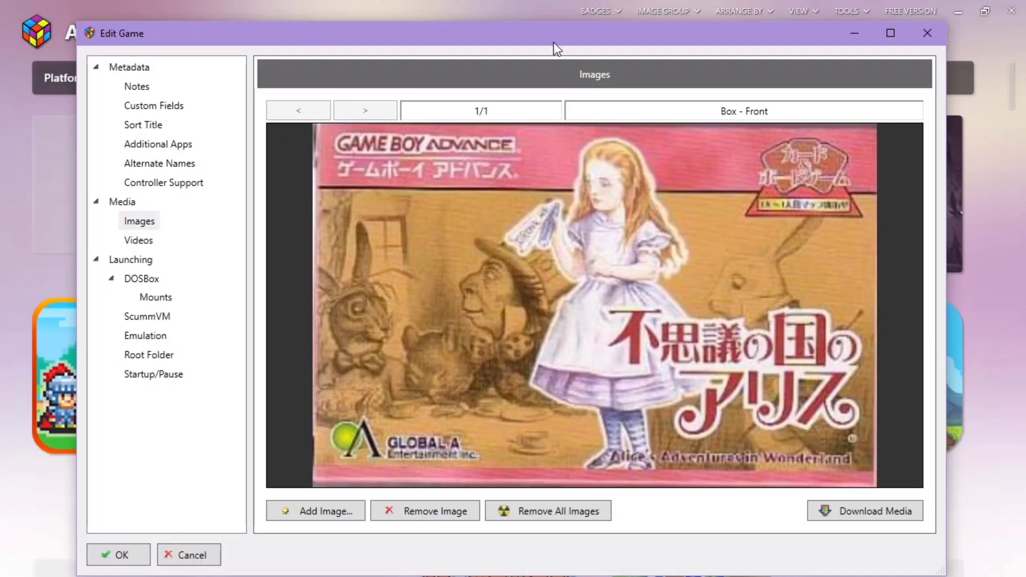
mouse_move(533, 41)
mouse_down()
mouse_move(652, 40)
mouse_move(440, 34)
mouse_move(523, 30)
mouse_up()
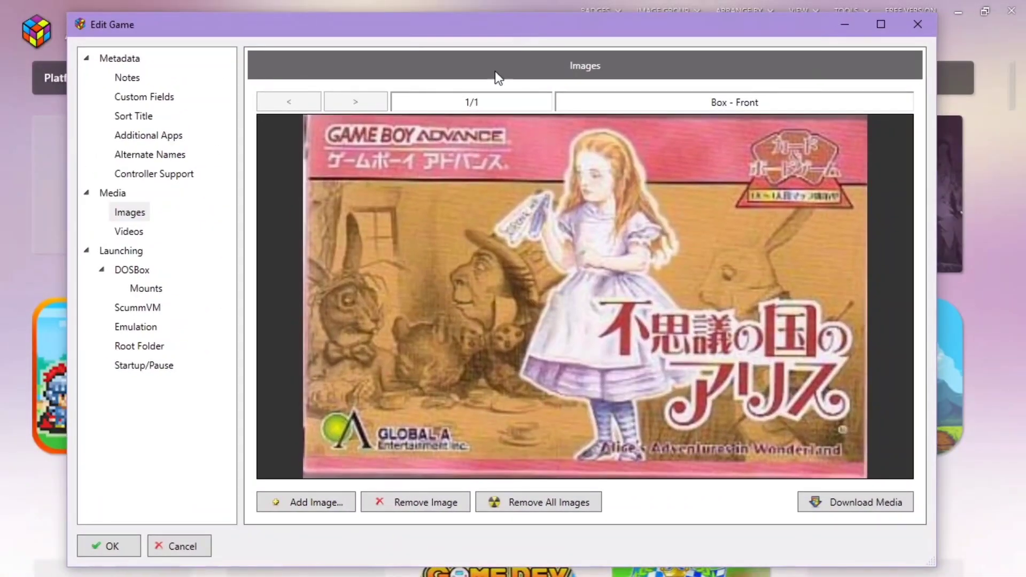